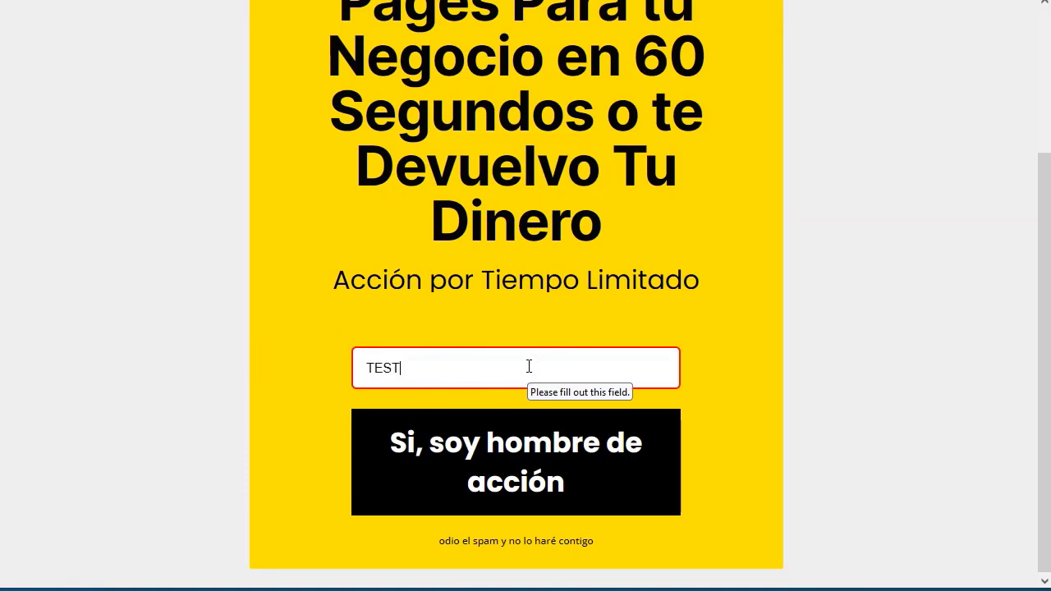
Step: Submit the yellow landing page's opt-in form with a test e-mail address and look through the follow-up video page
text(@TEST.COM)
click(502, 486)
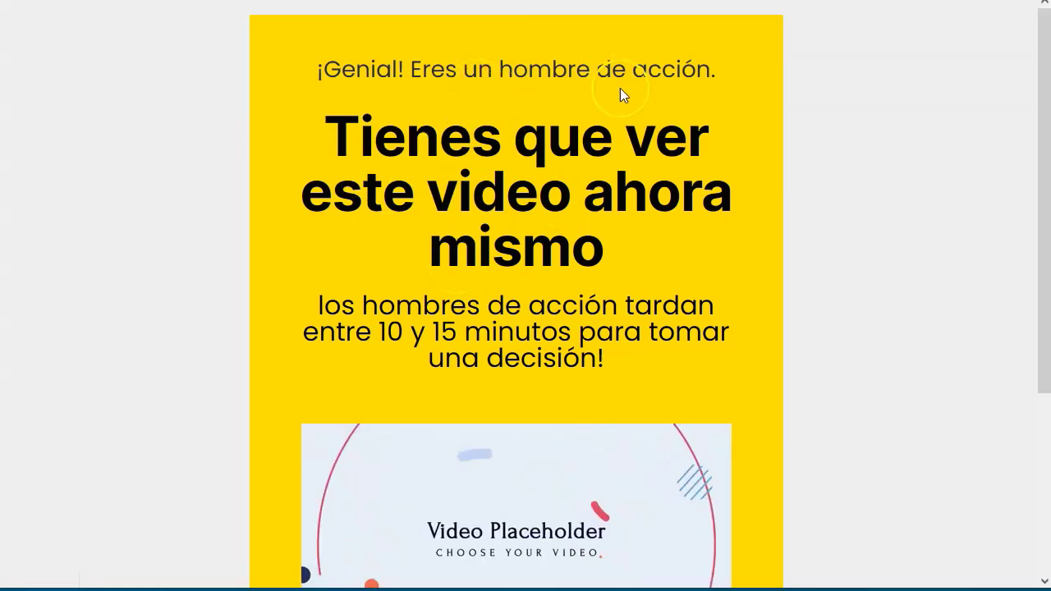
scroll(512, 246, down, 3)
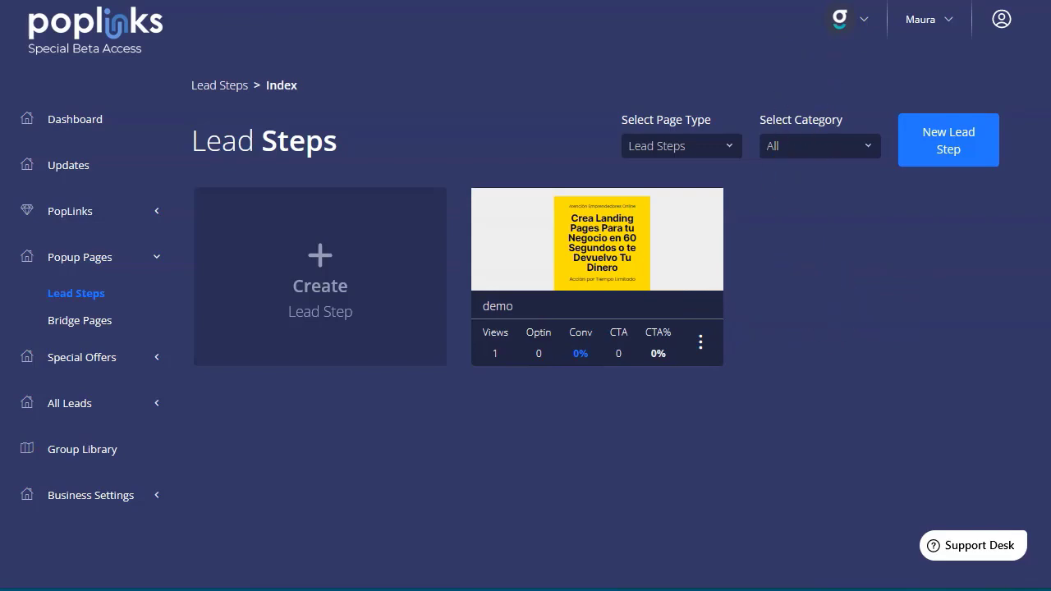
Step: Preview the "hosting deal" bridge page and follow its call-to-action link
click(105, 319)
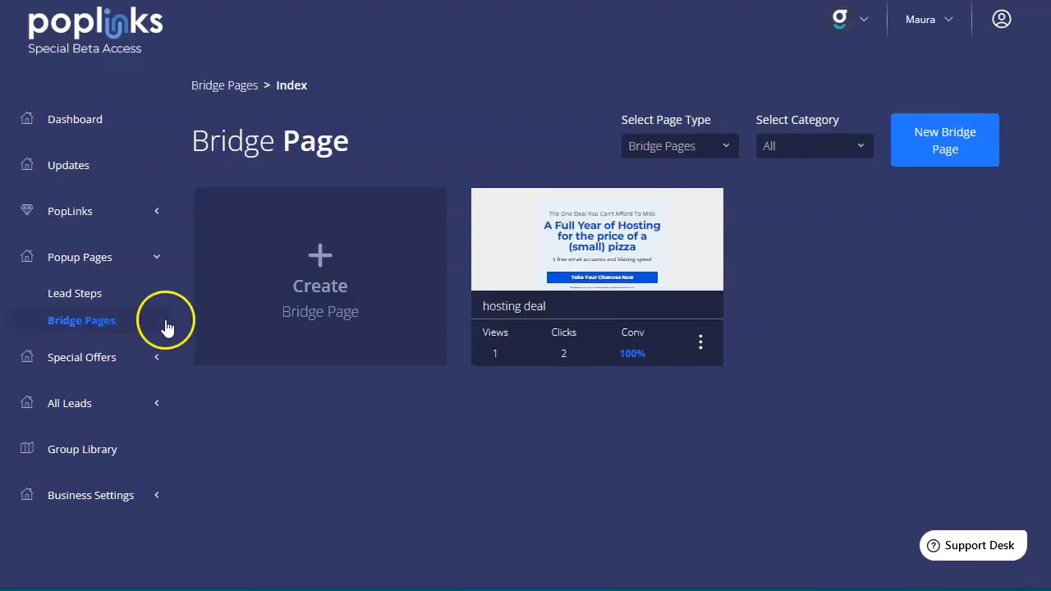
click(699, 344)
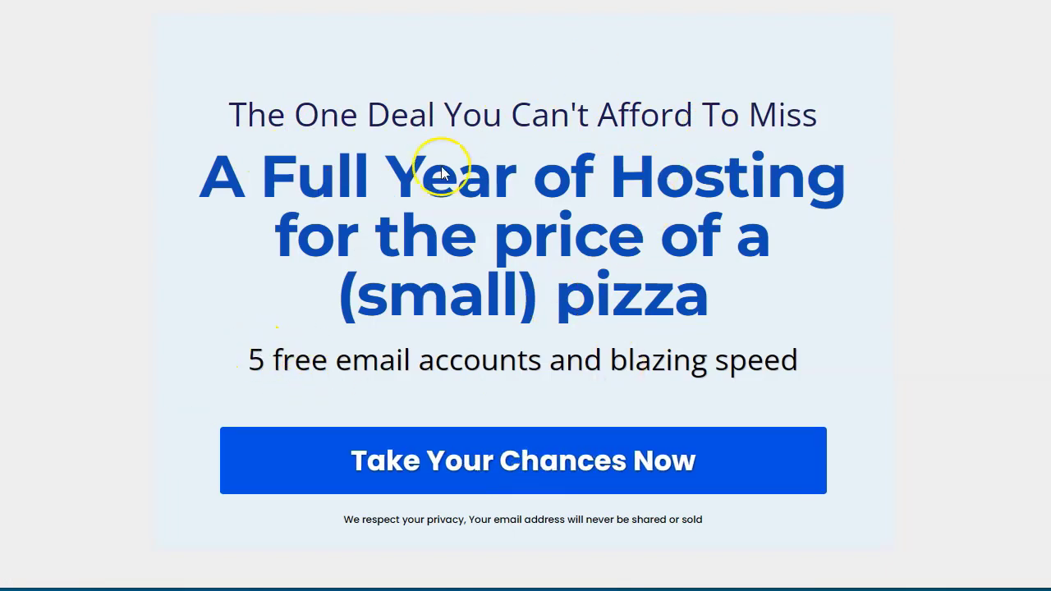
click(576, 450)
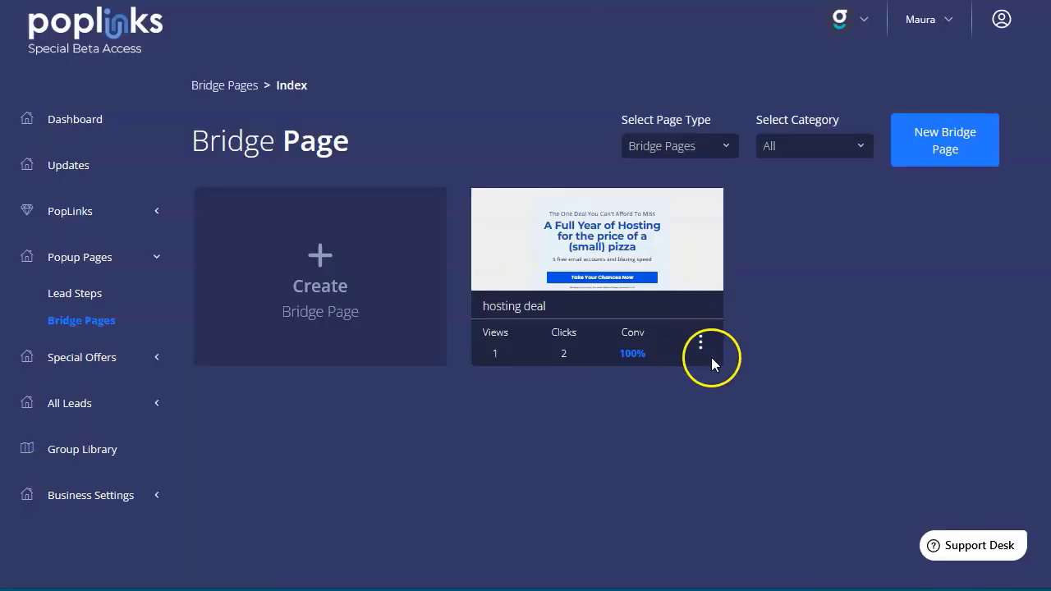
Step: Open the hostinger link from the PopLinks Link Bank for editing
click(93, 210)
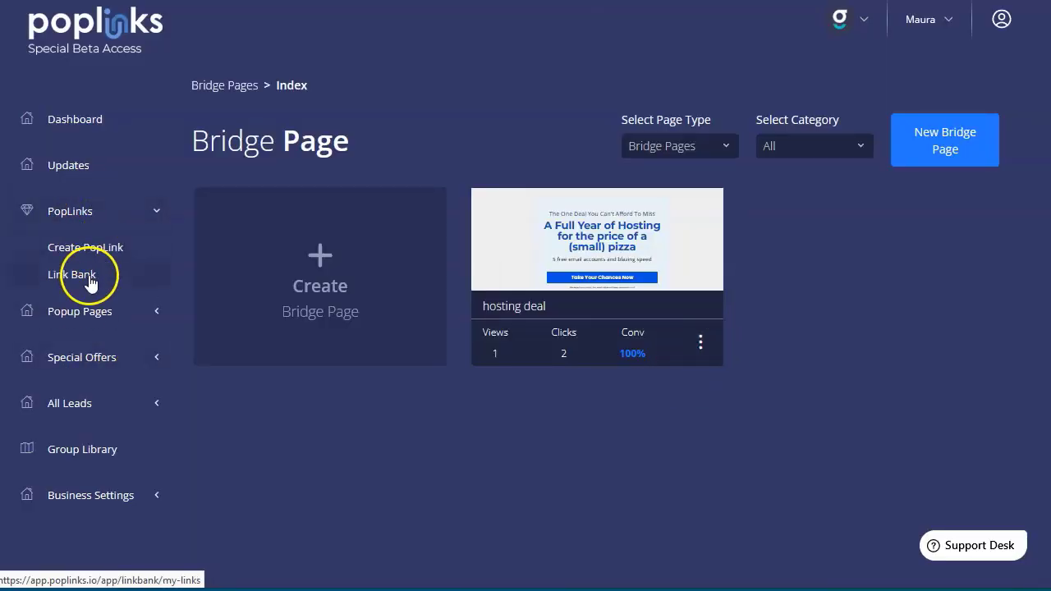
click(90, 281)
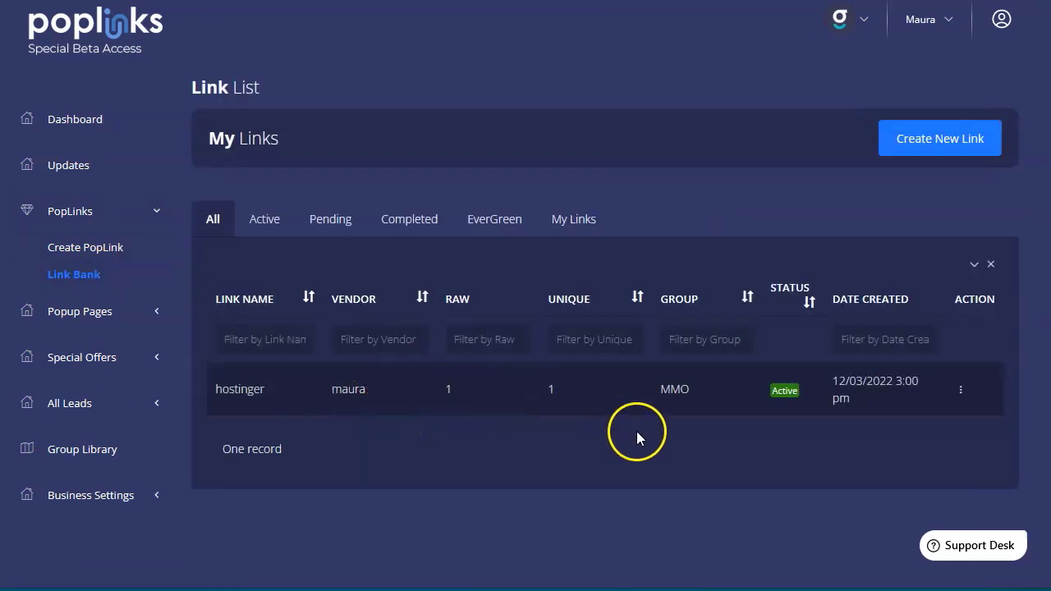
click(961, 391)
click(974, 421)
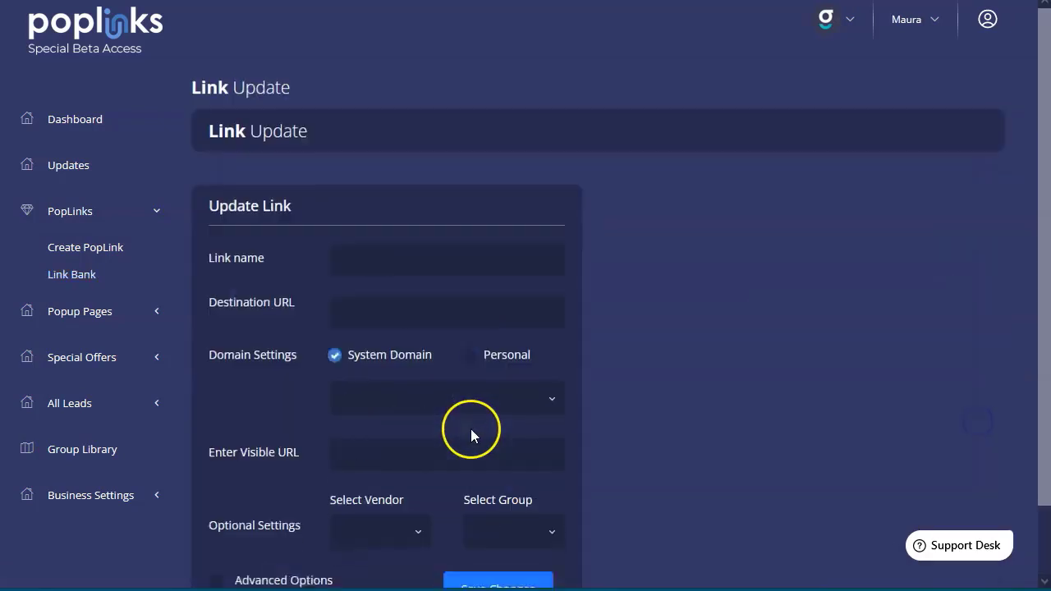
scroll(211, 233, down, 2)
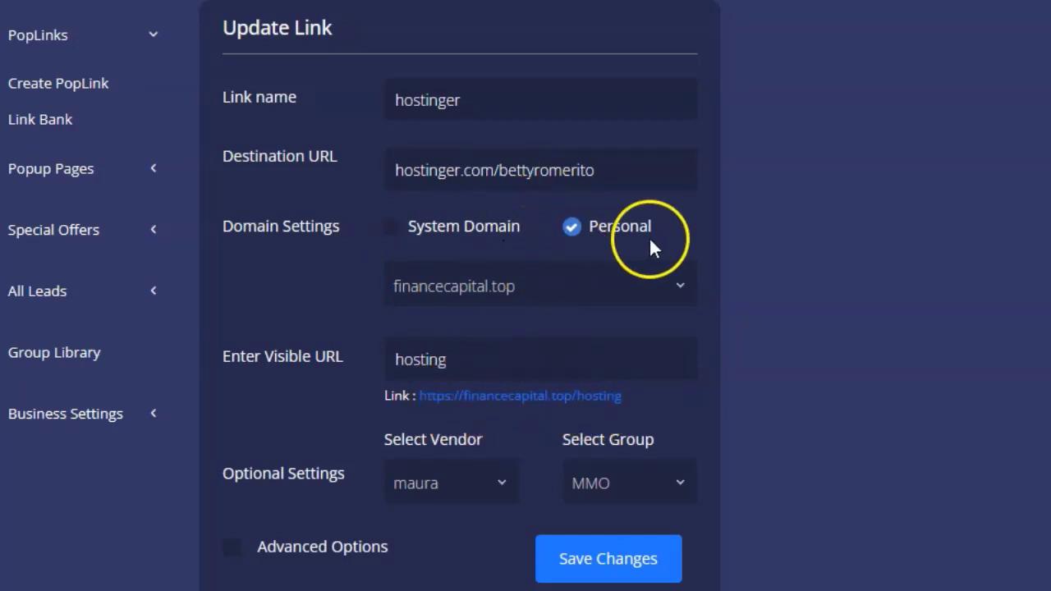
Step: Switch the hostinger link to the system domain swarmlinks.com and select its generated URL for use in a new browser tab
click(447, 230)
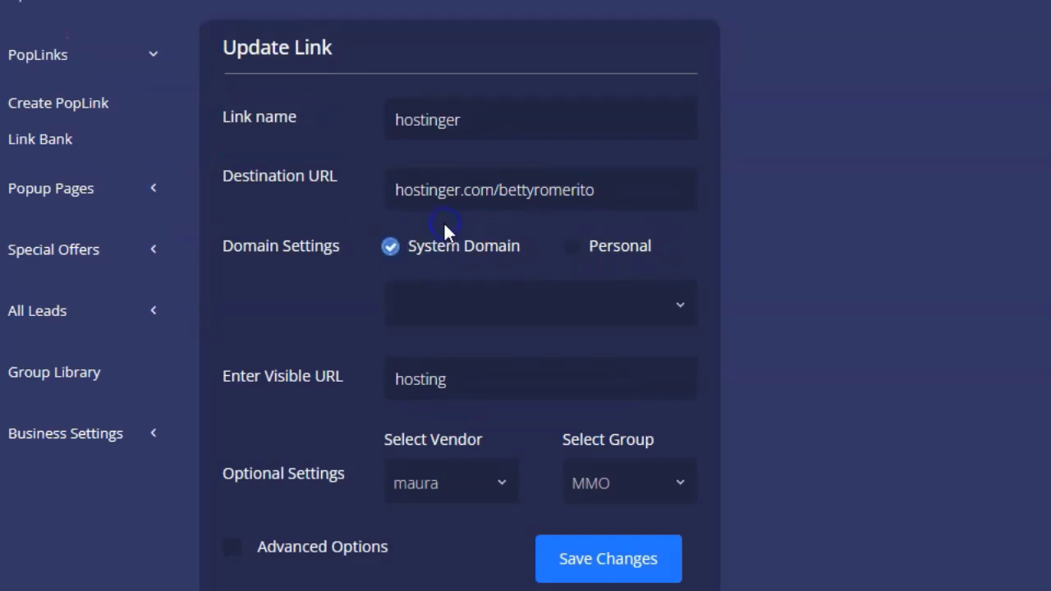
click(506, 309)
scroll(499, 406, down, 1)
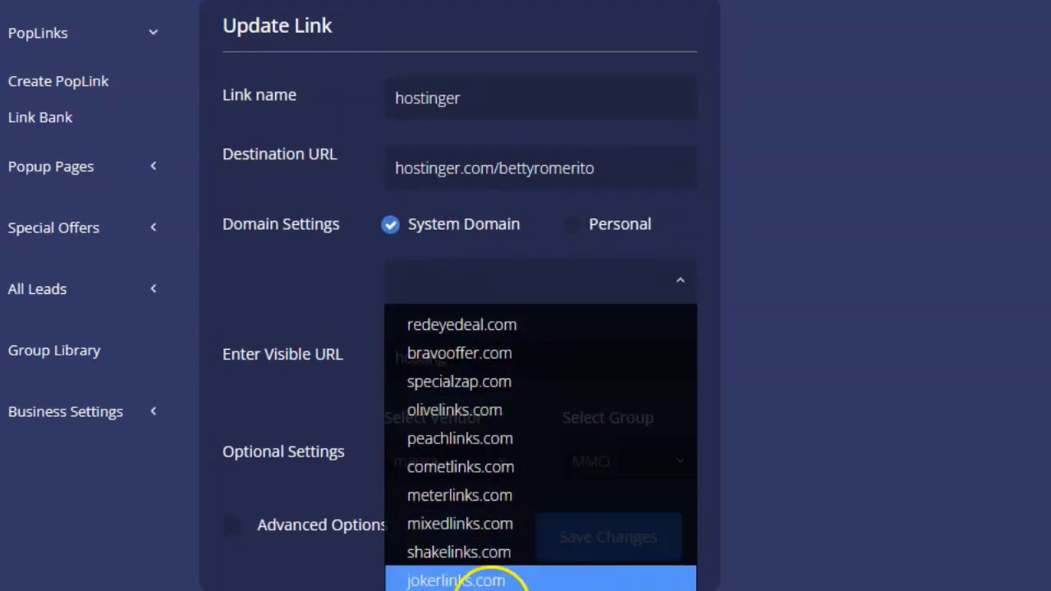
click(464, 579)
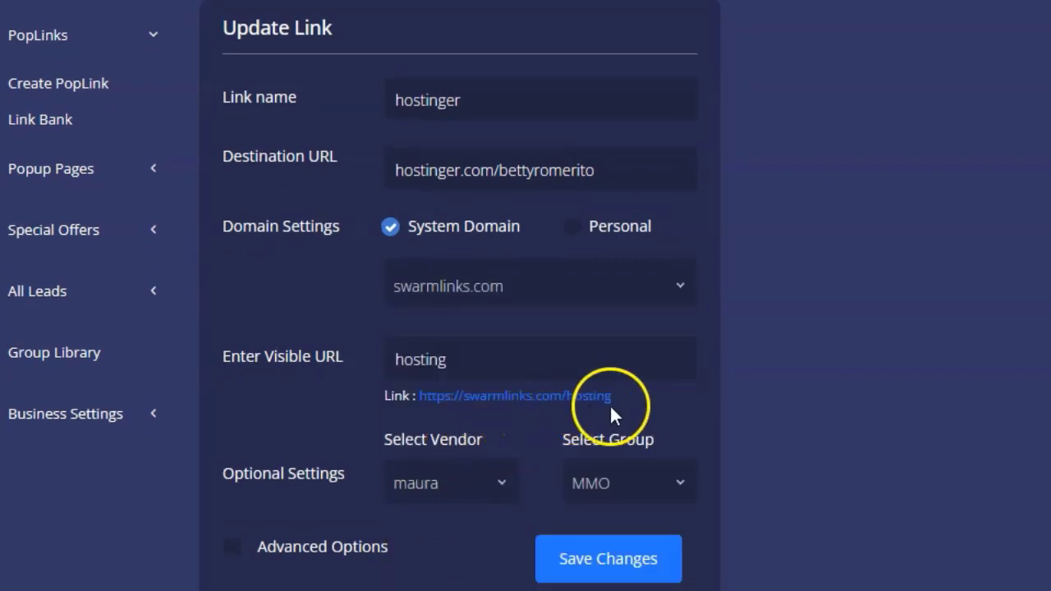
drag(617, 397, 421, 402)
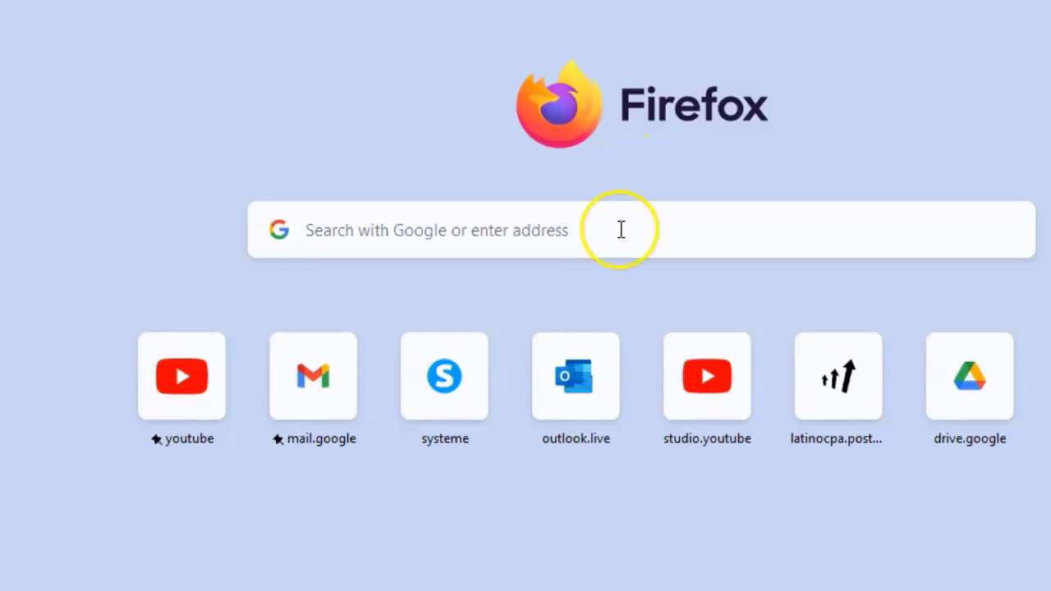
click(621, 227)
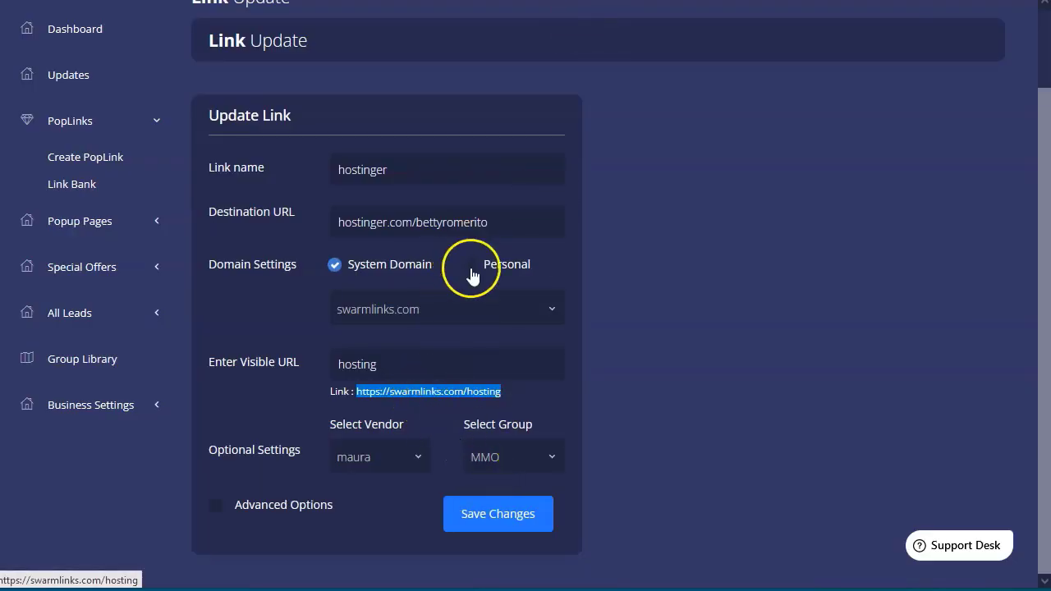
Step: Set the hostinger link's domain to the personal domain financecapital.top
click(470, 265)
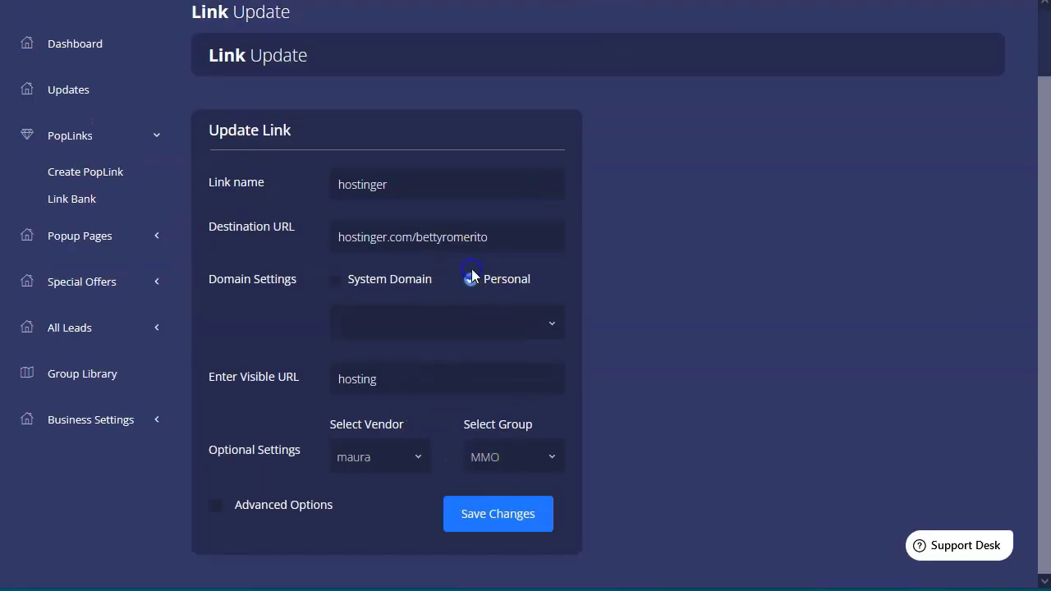
click(443, 321)
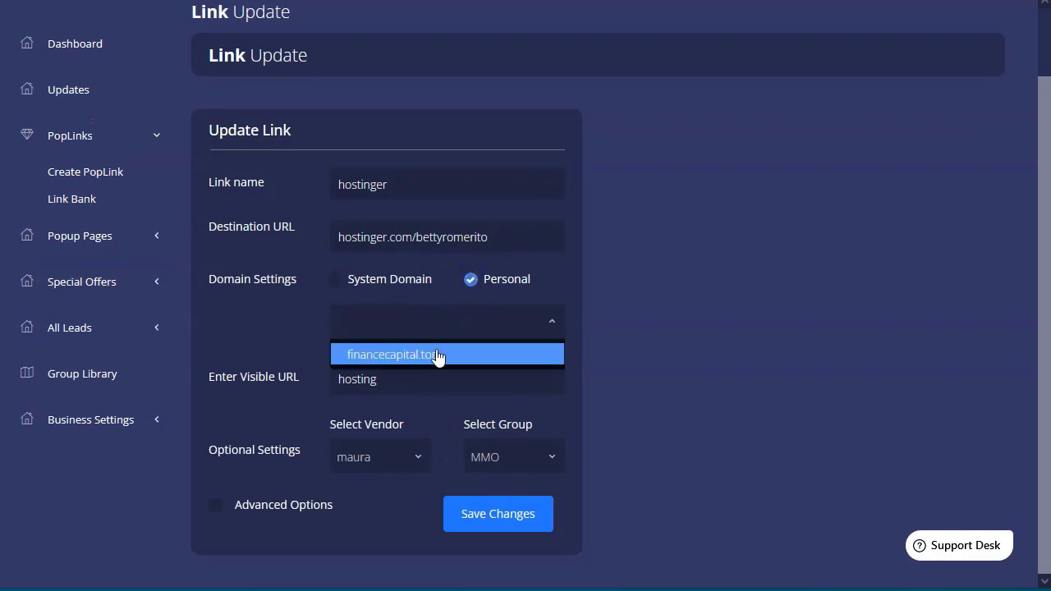
click(438, 355)
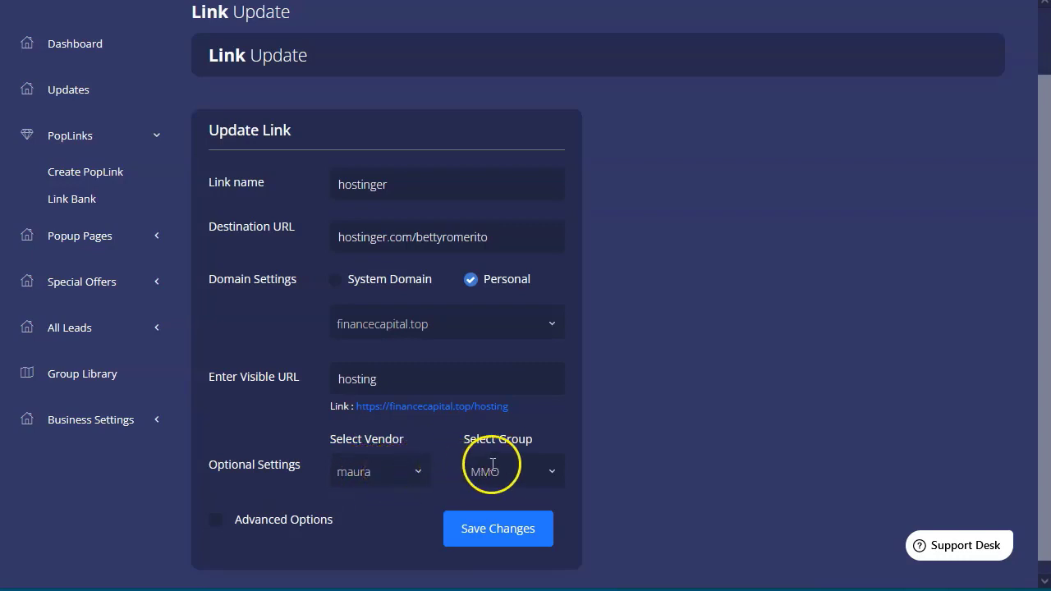
Step: Review the link's group choices and its advanced options for pixels, dates and pending or completed pages
click(554, 480)
click(687, 491)
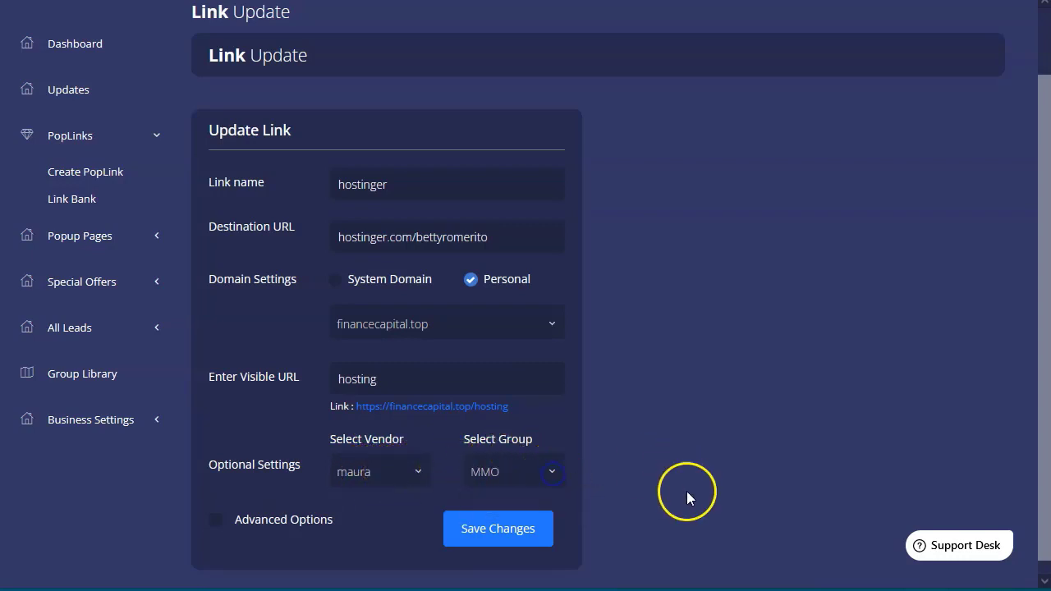
click(245, 526)
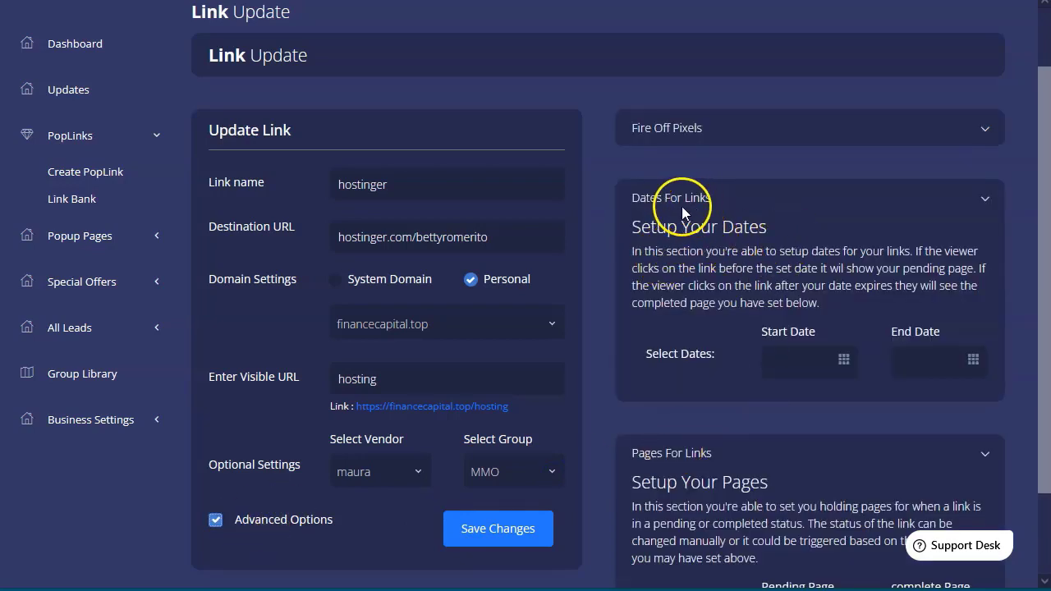
scroll(711, 247, down, 1)
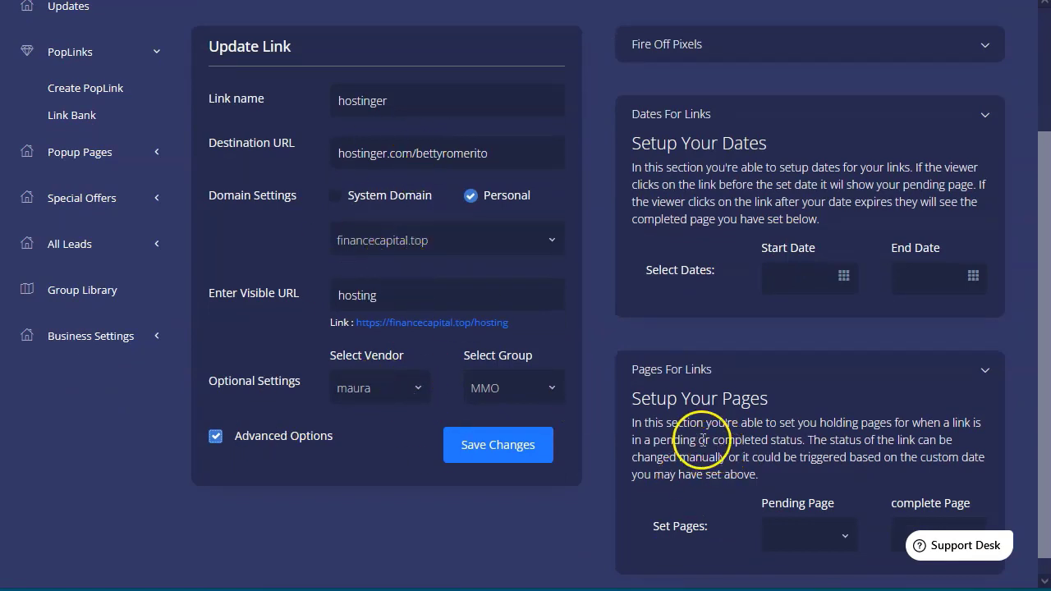
scroll(698, 443, down, 1)
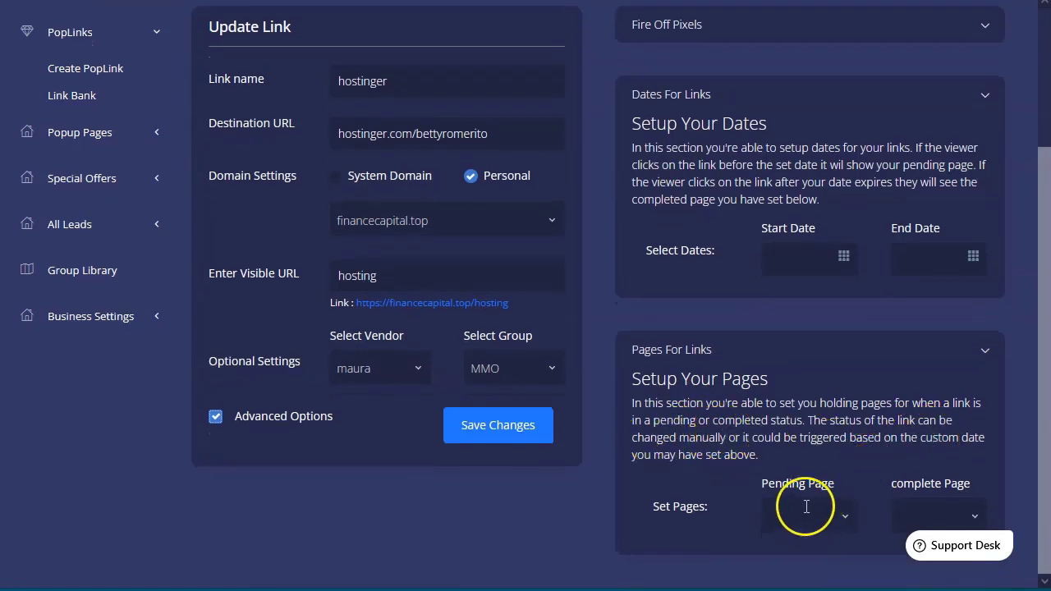
click(258, 423)
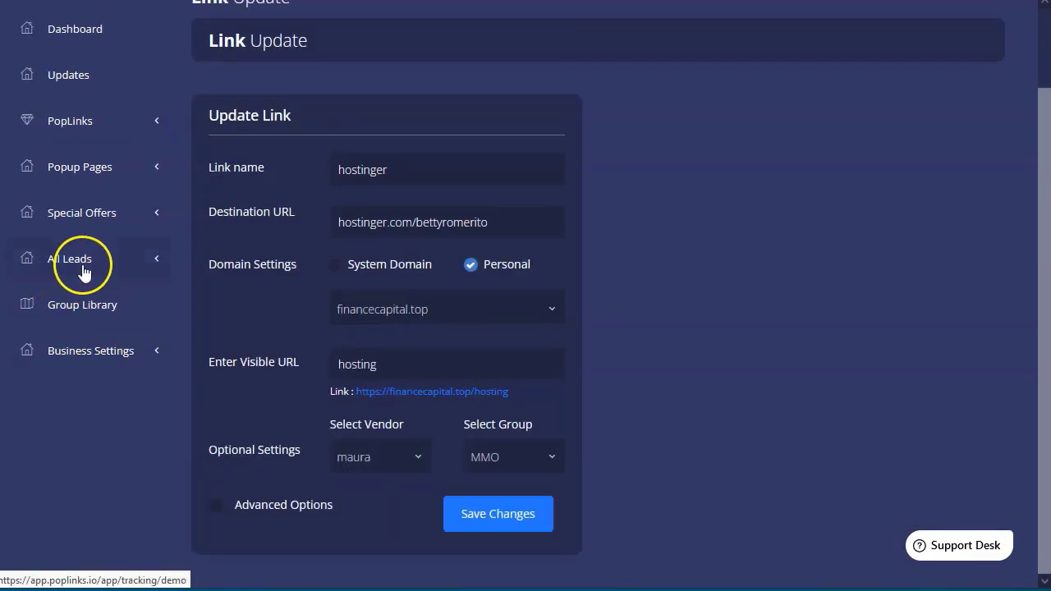
Step: Check the page leads for the submitted test e-mail address and view the offer leads list
click(82, 259)
click(74, 300)
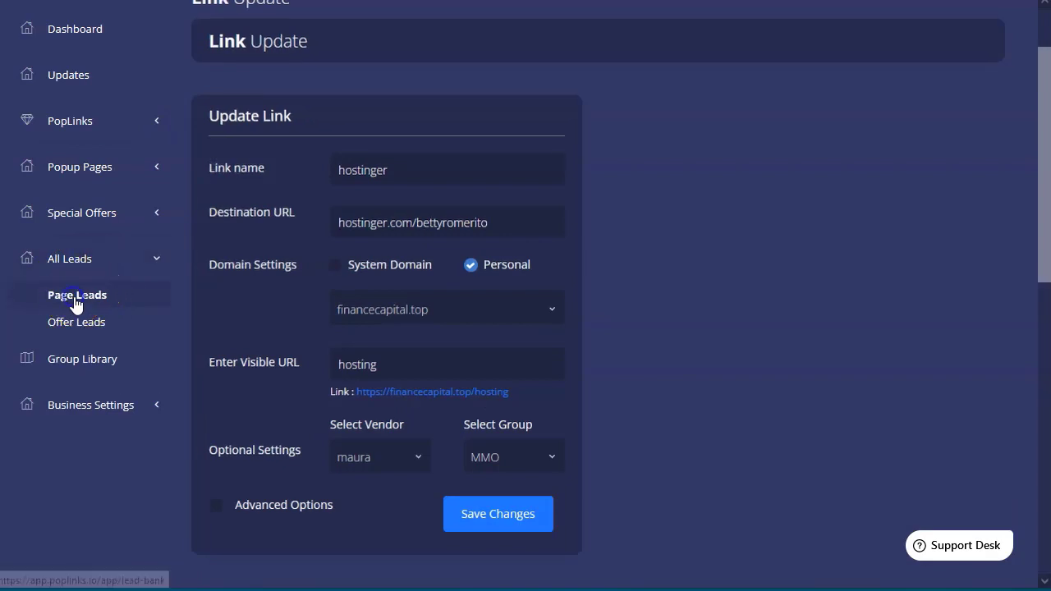
click(300, 305)
drag(298, 303, 215, 308)
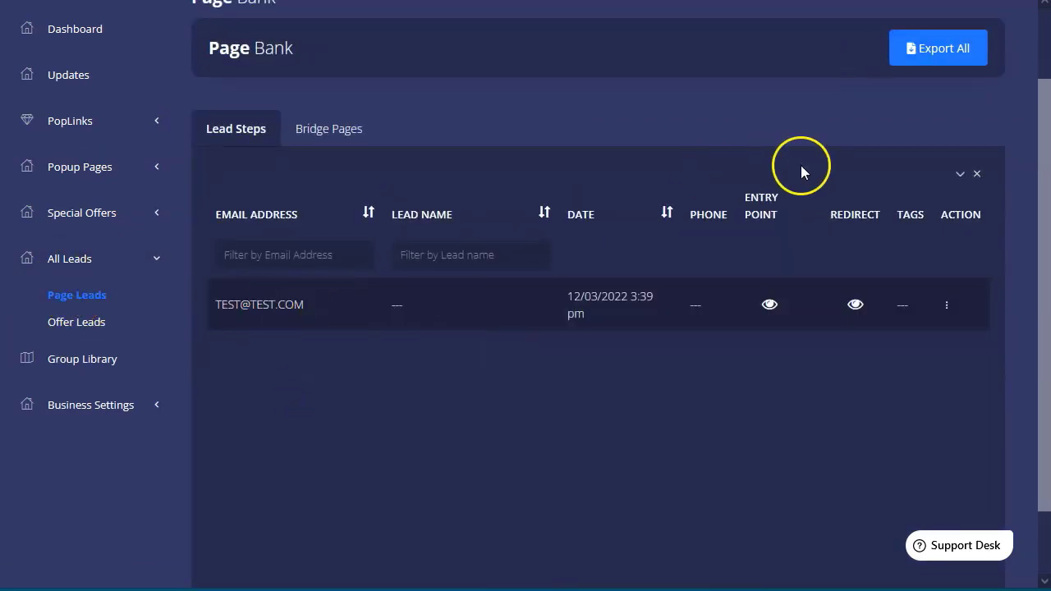
click(76, 322)
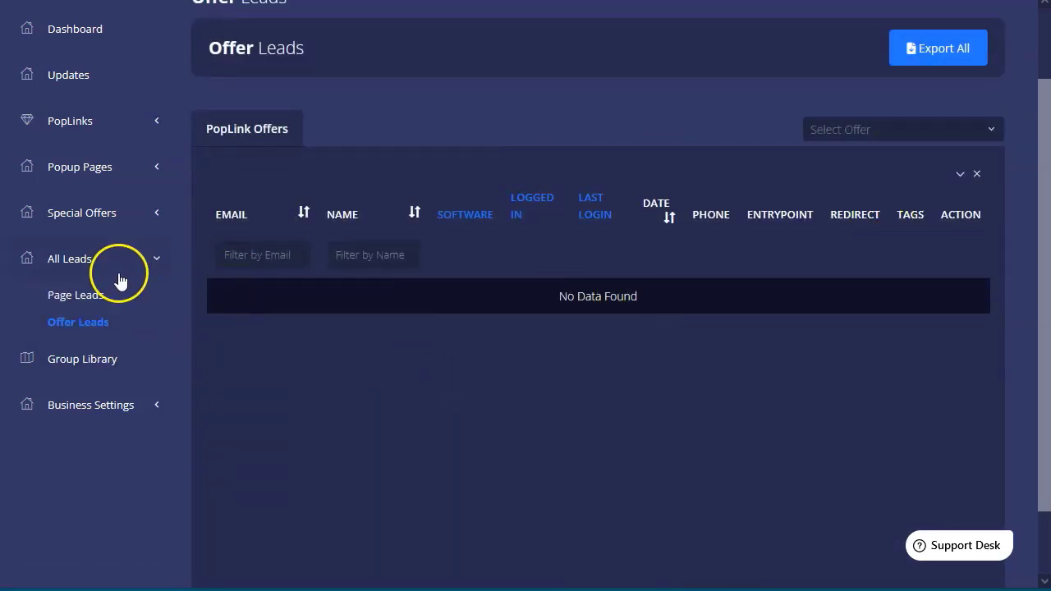
click(80, 295)
Step: Review the Group Library's available vendors and link types for the Link Bank
click(73, 359)
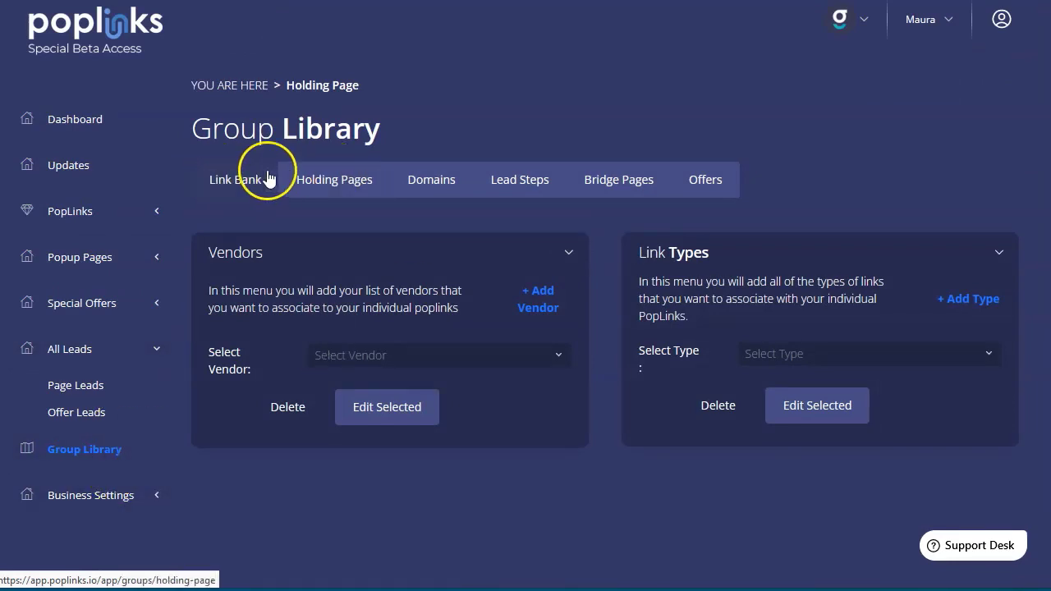
click(457, 355)
click(572, 496)
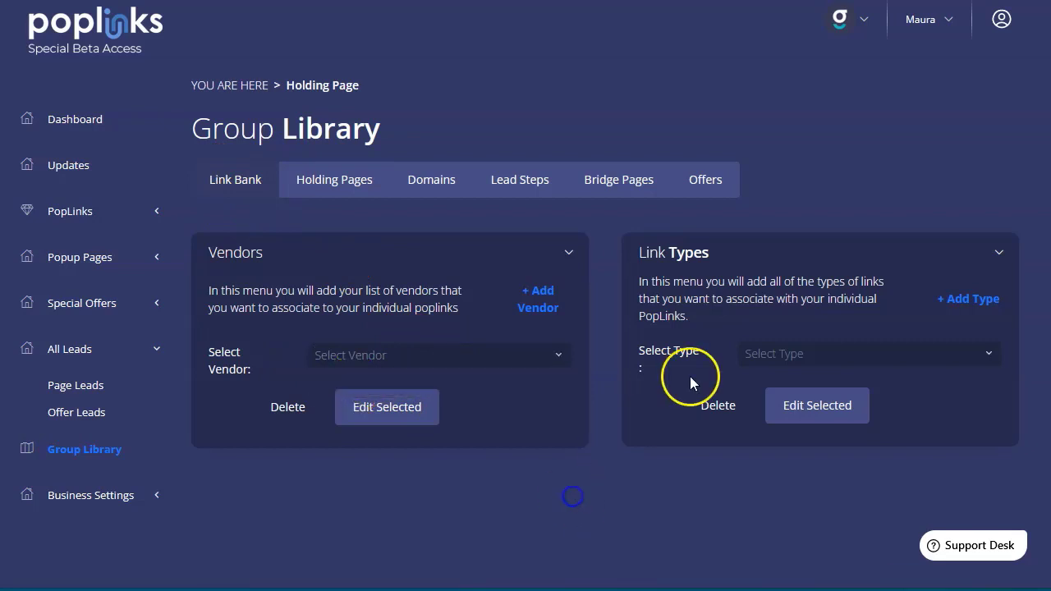
click(790, 353)
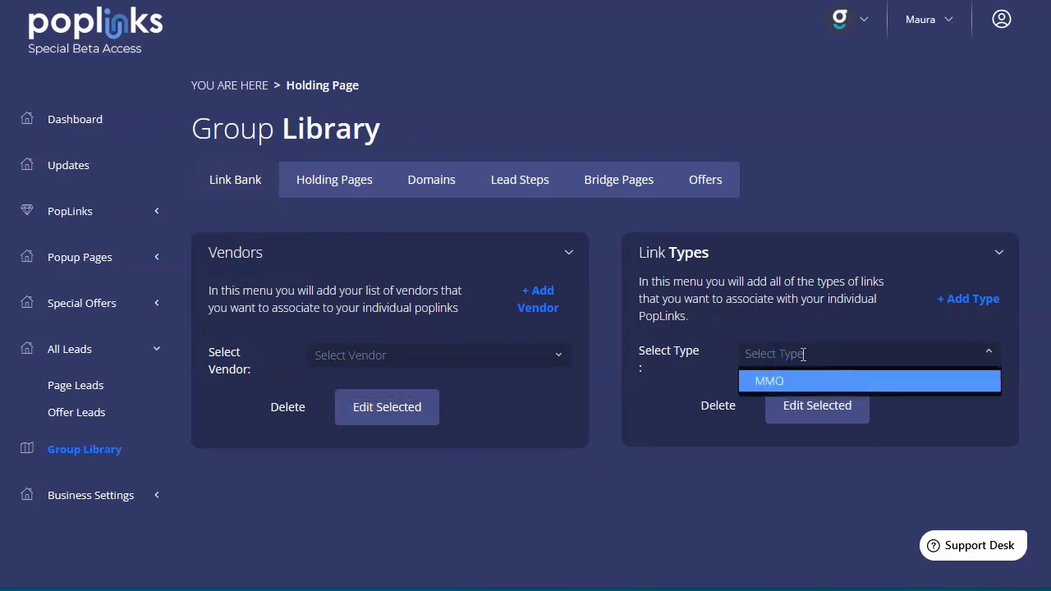
click(644, 472)
Step: Review the Group Library's holding page settings for pending, completed and 404 pages
click(346, 188)
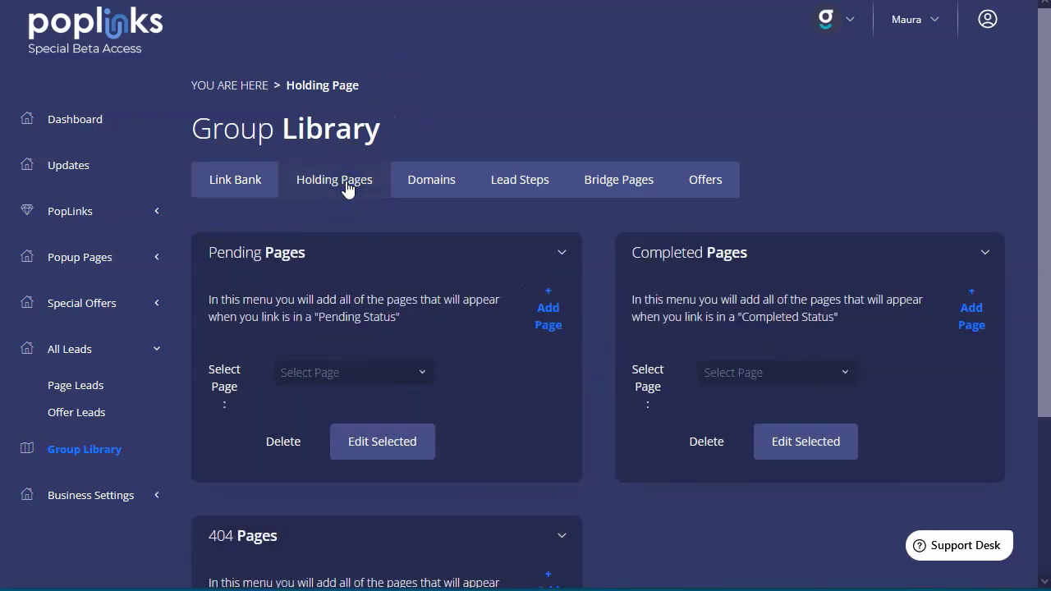
scroll(237, 190, down, 1)
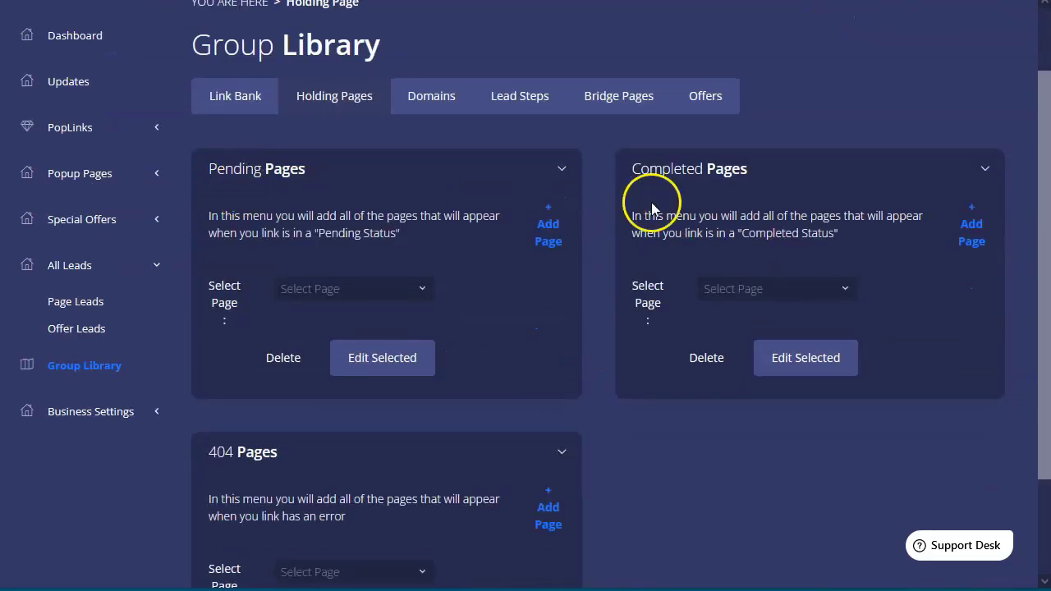
scroll(633, 417, down, 1)
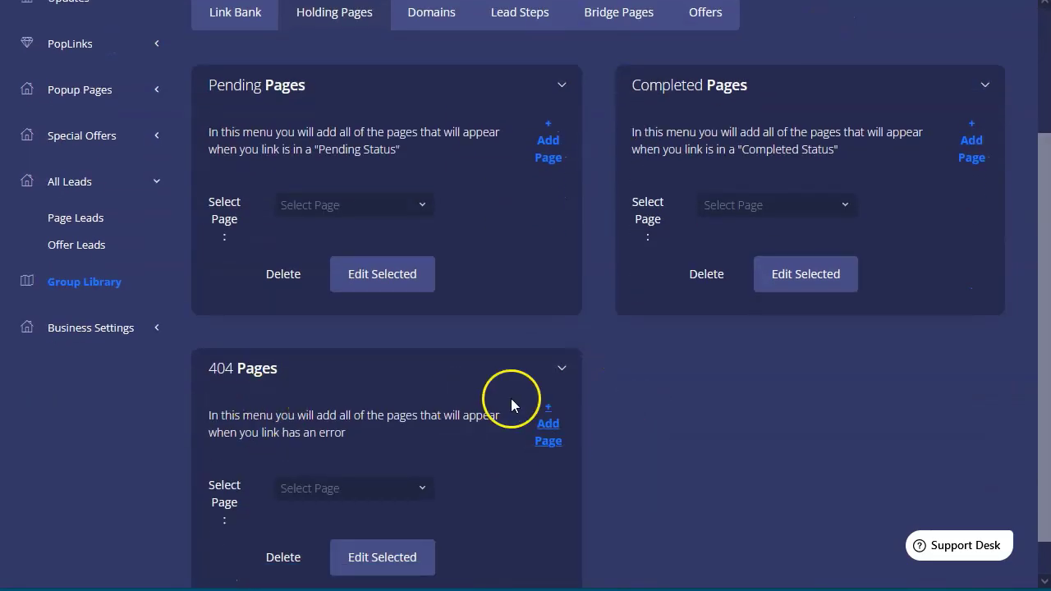
scroll(558, 362, up, 2)
Step: Inspect the form for adding a custom domain, dismiss it, and view the Lead Steps category settings in the Group Library
click(429, 177)
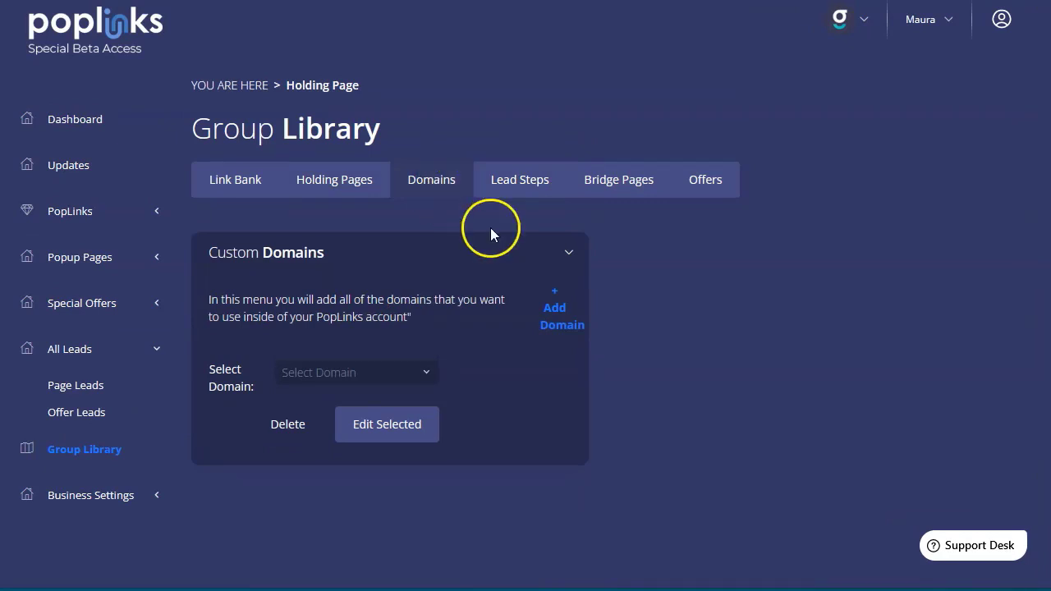
click(563, 325)
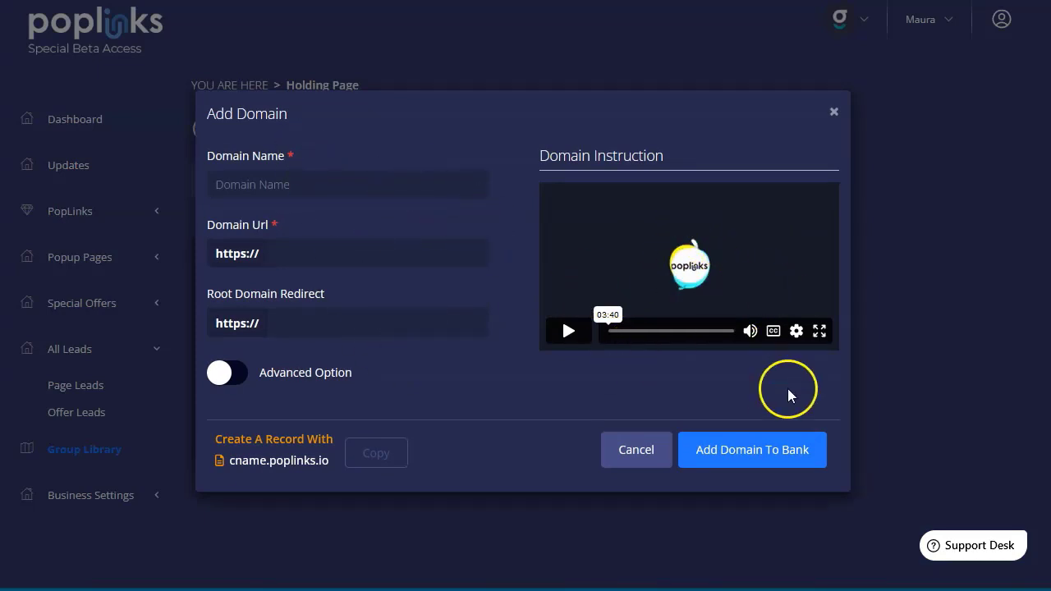
click(835, 112)
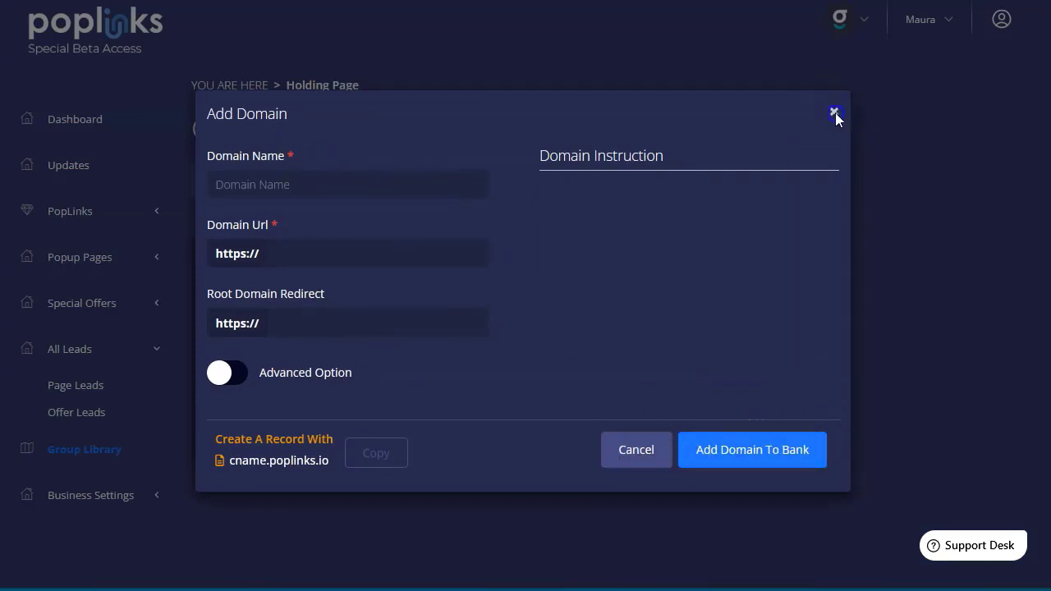
click(505, 188)
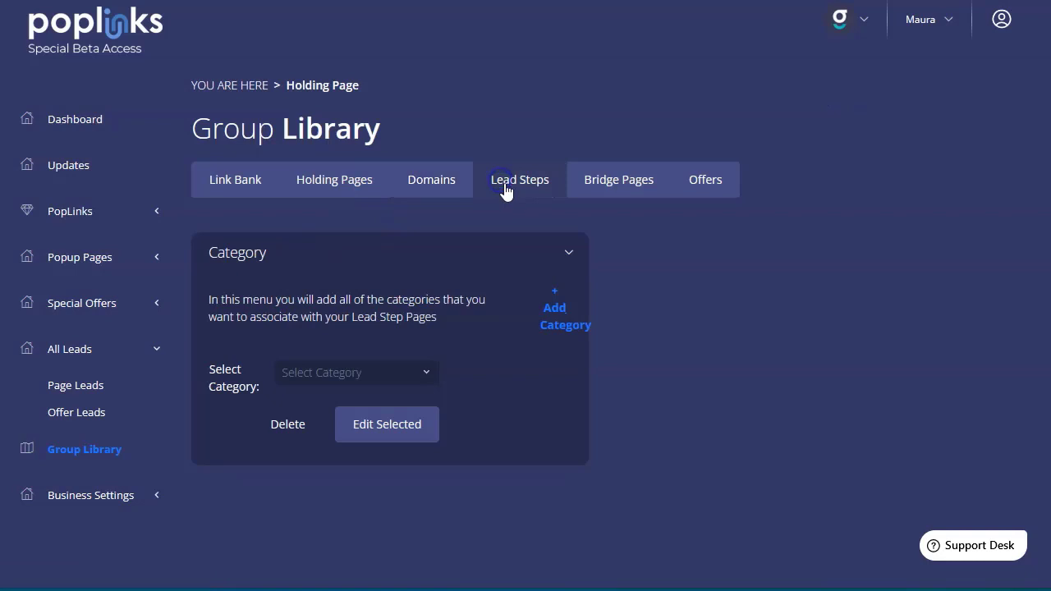
Step: Review the category settings for Lead Steps, Bridge Pages and Offers in the Group Library
click(409, 373)
click(507, 381)
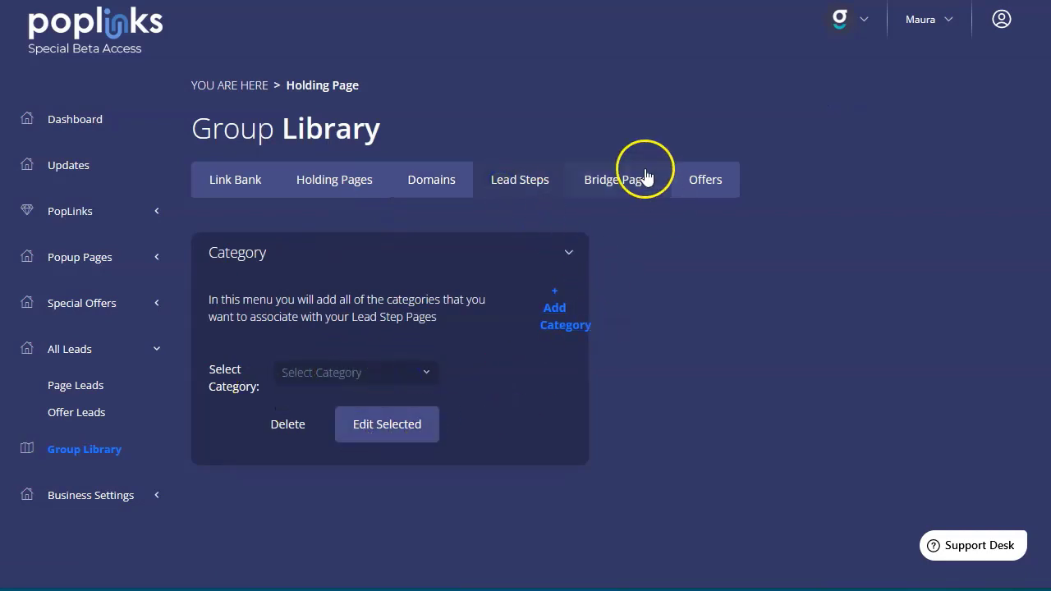
click(612, 185)
click(699, 193)
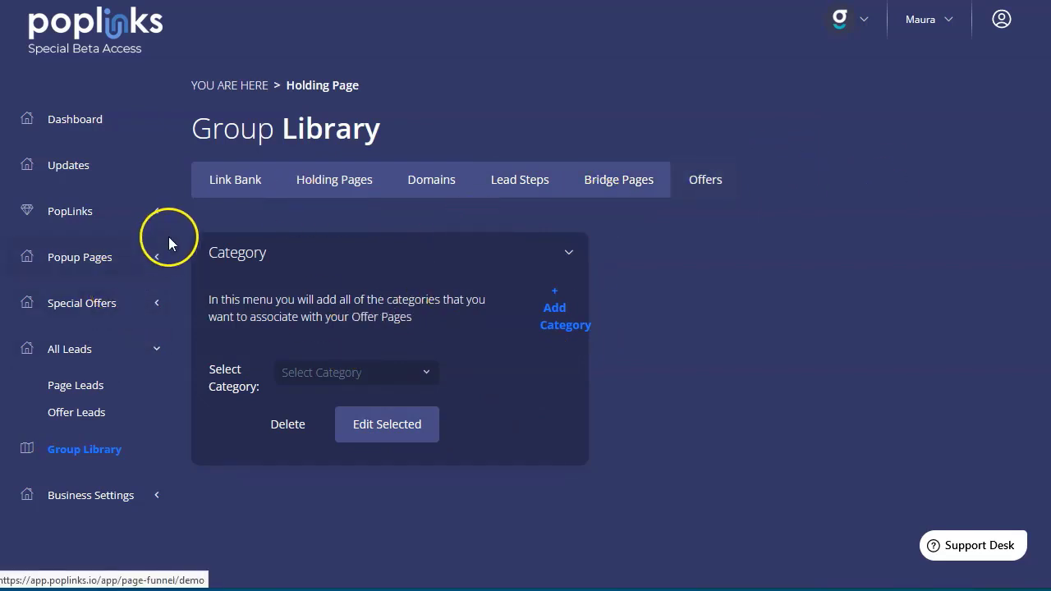
Step: Reveal the PopLinks section's pages and view the dashboard's click, lead and traffic statistics
click(160, 214)
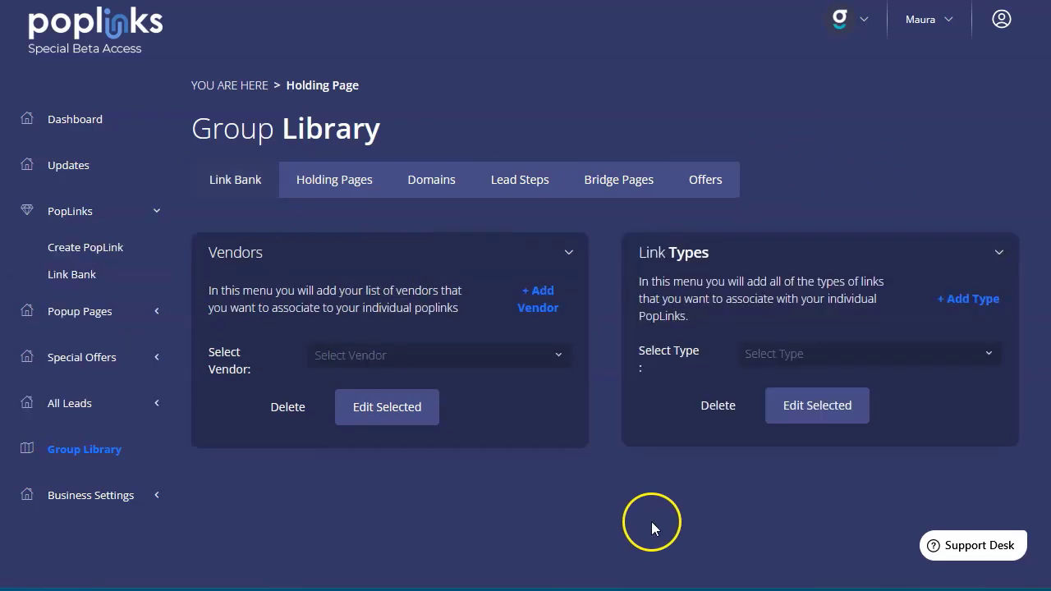
click(84, 120)
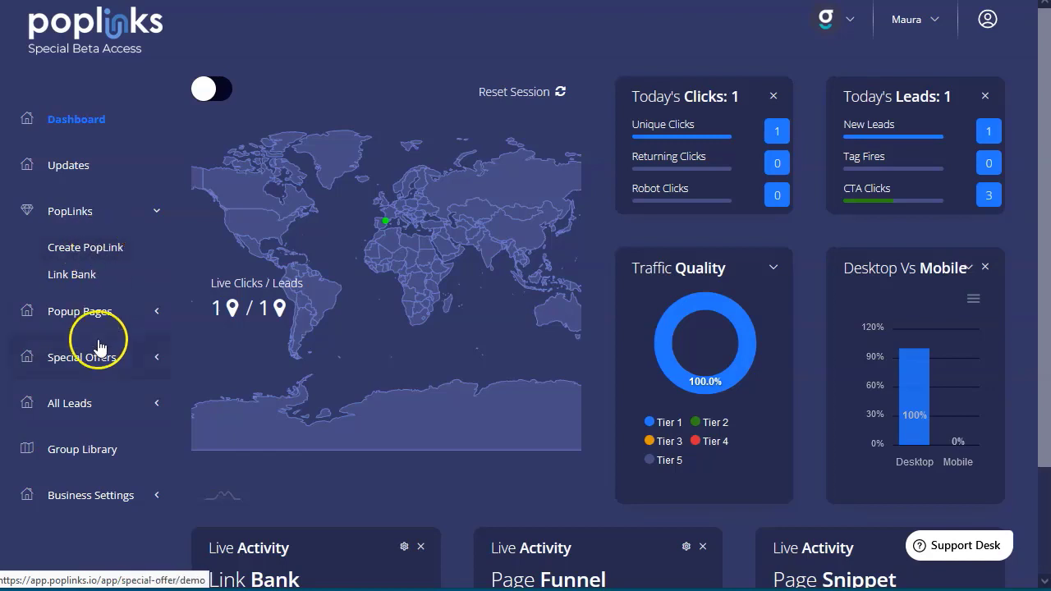
Step: View the existing bridge pages and read the Poplinks Page Snaps feature section of the sales page
click(82, 312)
click(83, 320)
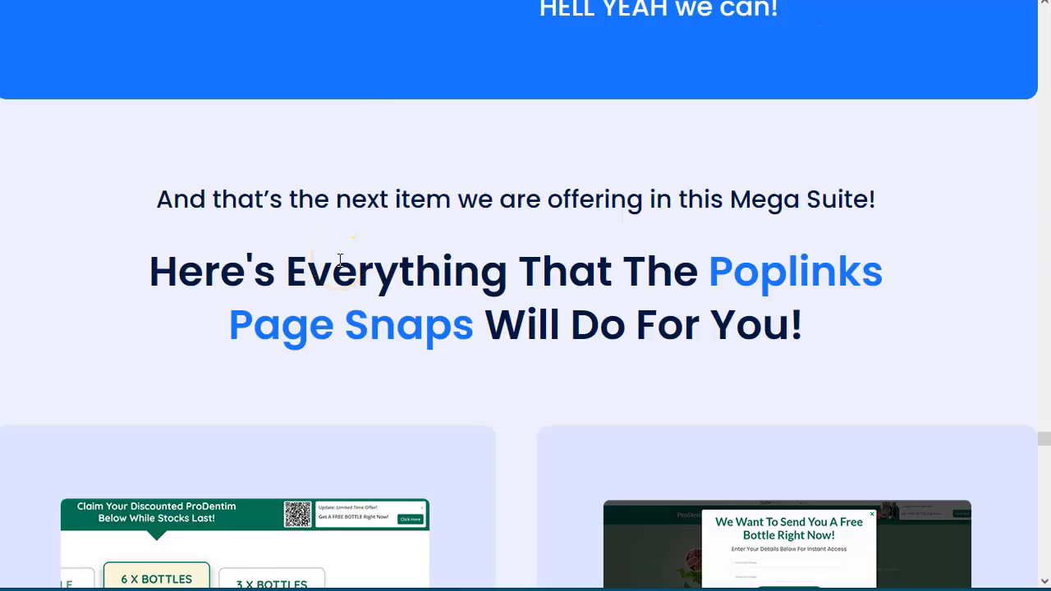
scroll(341, 260, down, 20)
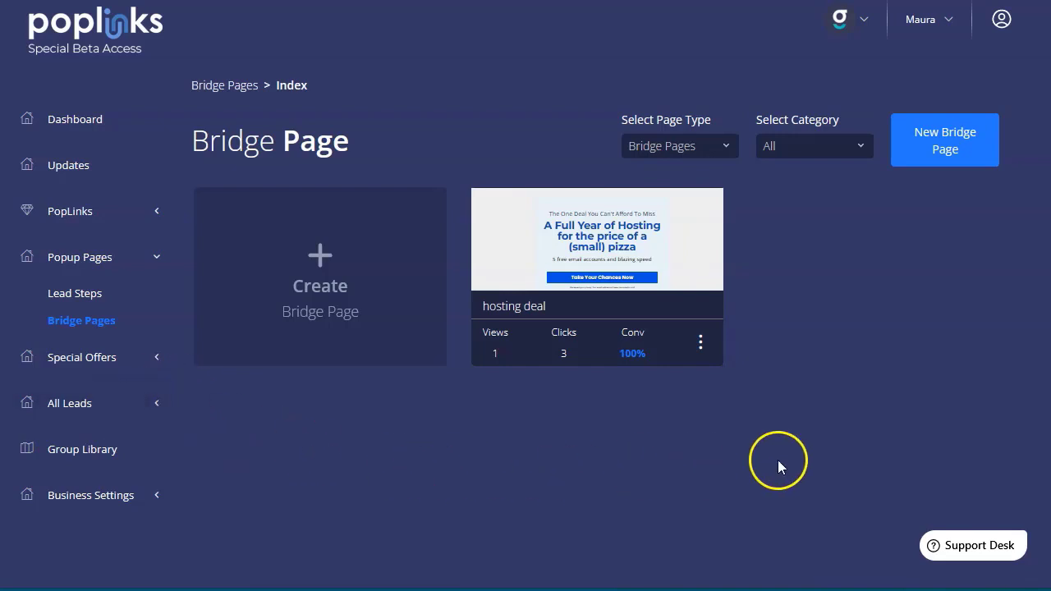
Step: Review the autoresponder services available for integration with the account
click(916, 21)
click(895, 56)
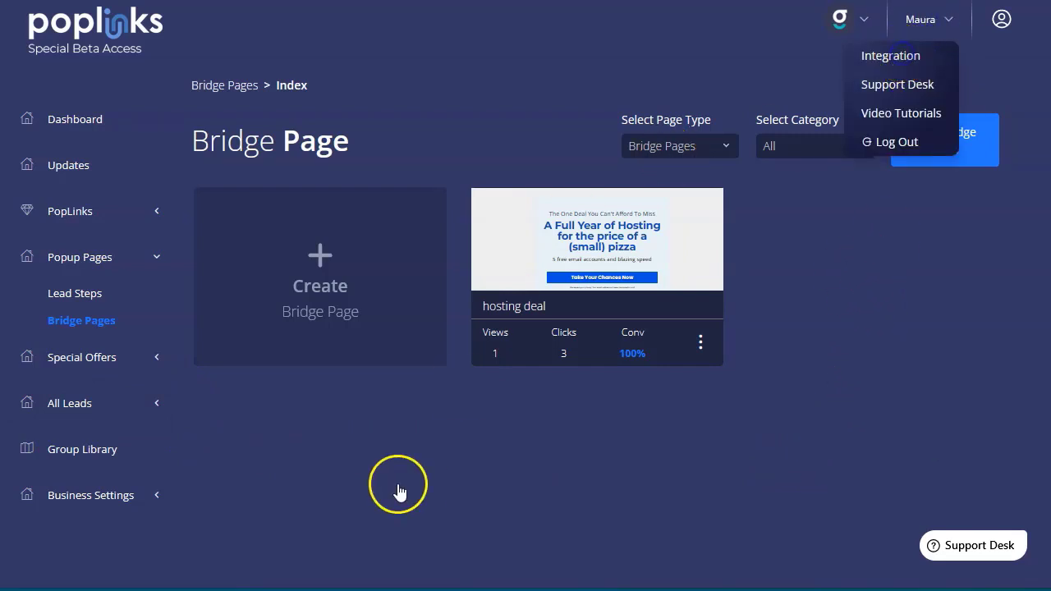
scroll(411, 341, down, 1)
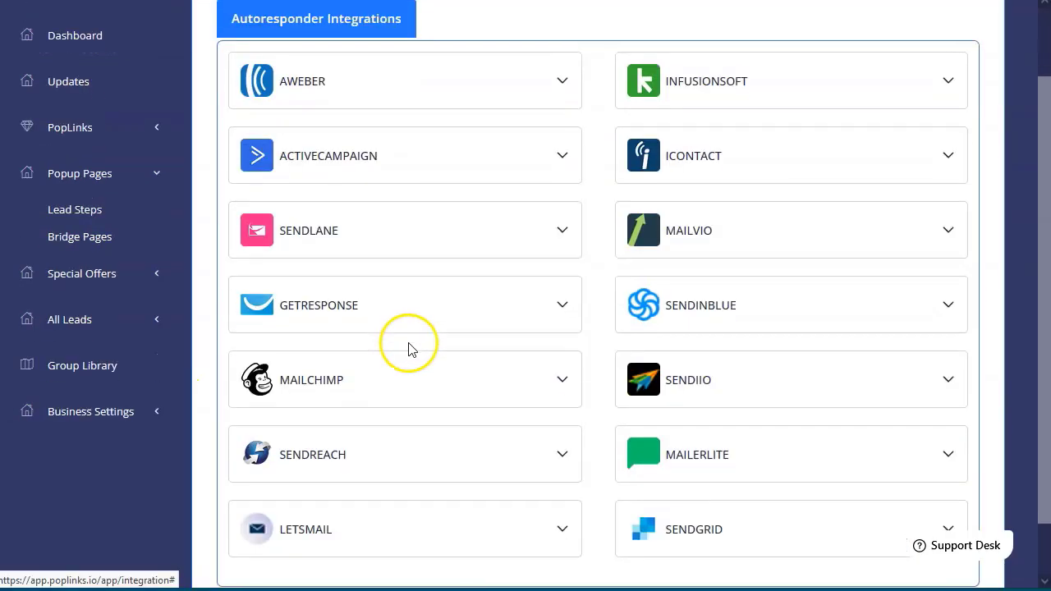
scroll(369, 386, down, 1)
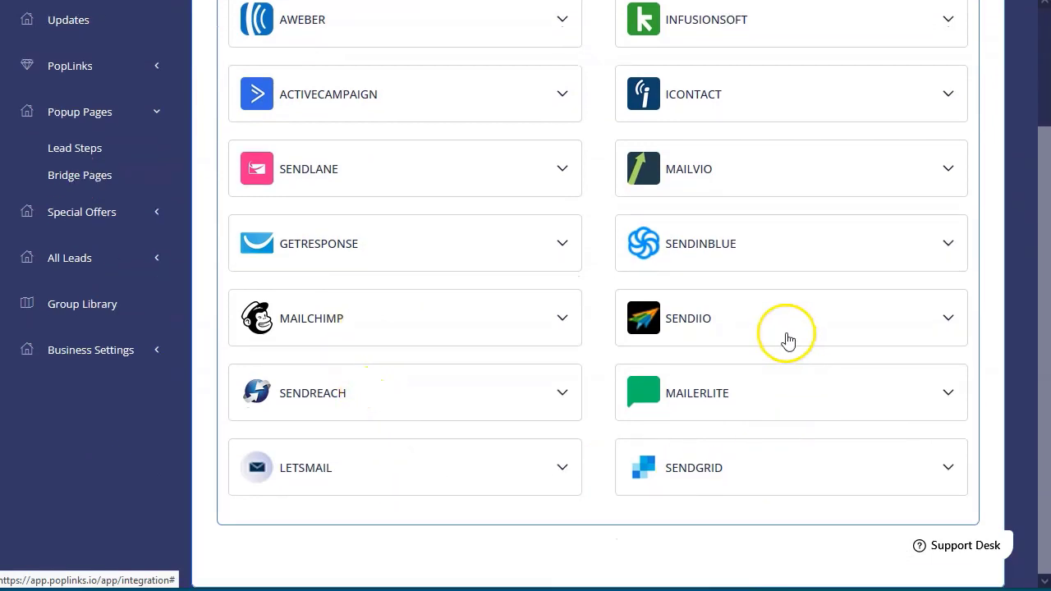
scroll(673, 216, up, 2)
scroll(435, 325, down, 1)
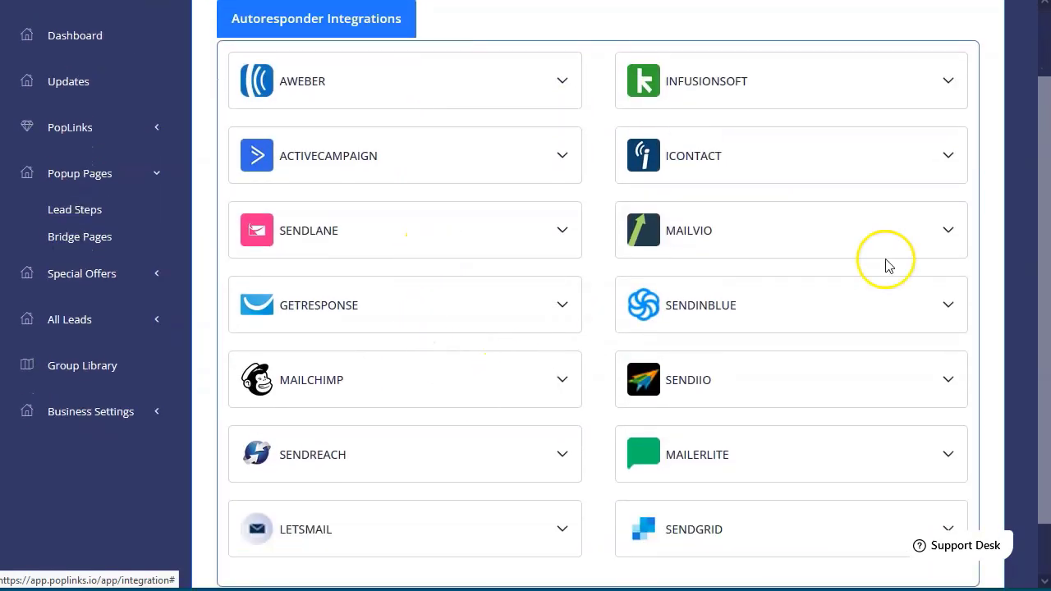
scroll(513, 318, up, 1)
Step: Browse the walkthrough videos in the Poplinks Video Training Center
click(836, 19)
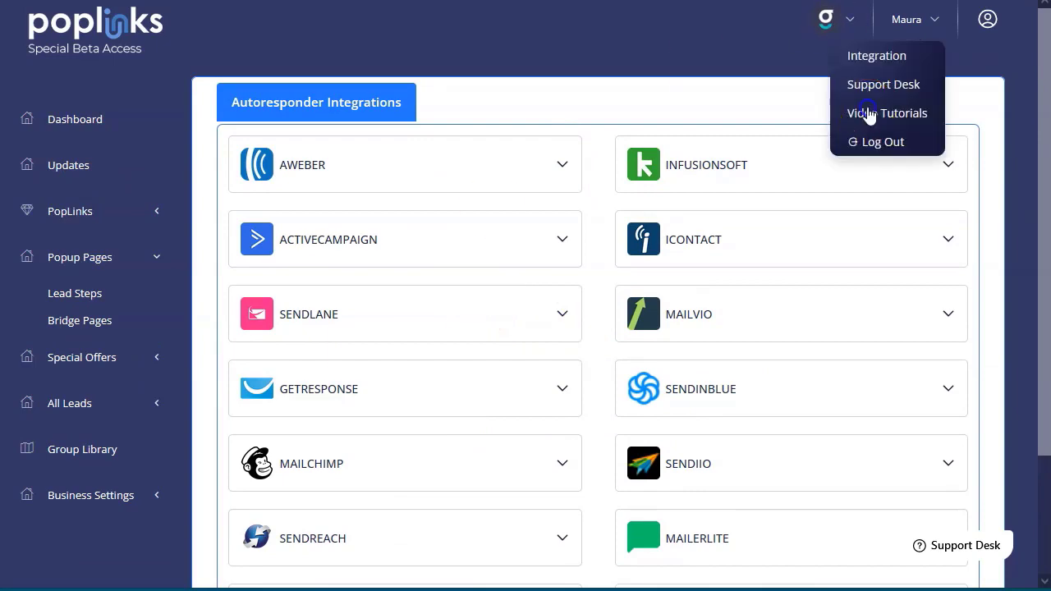
click(868, 111)
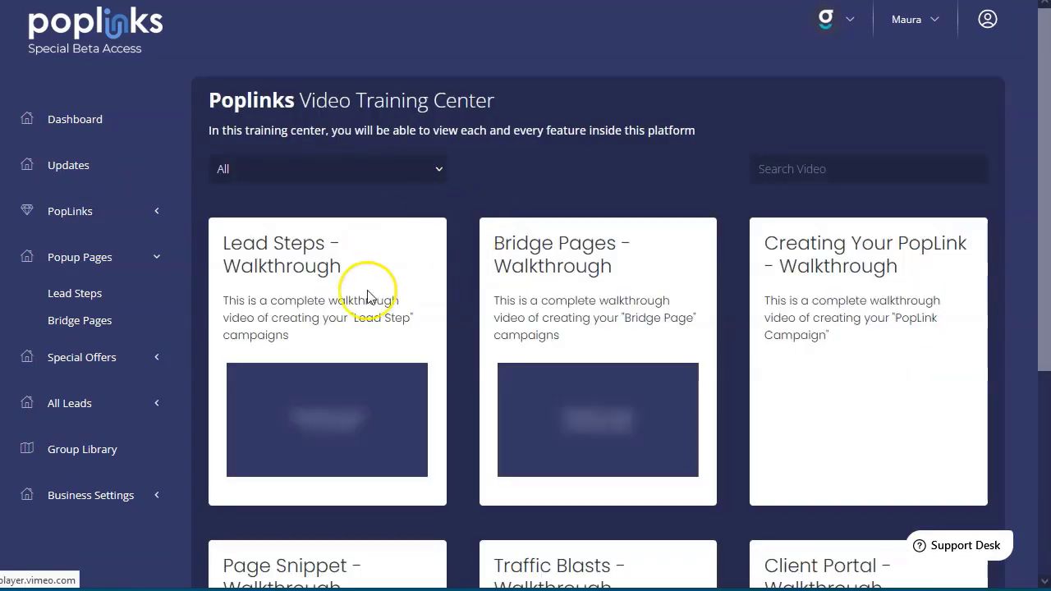
scroll(468, 316, down, 3)
scroll(469, 317, down, 1)
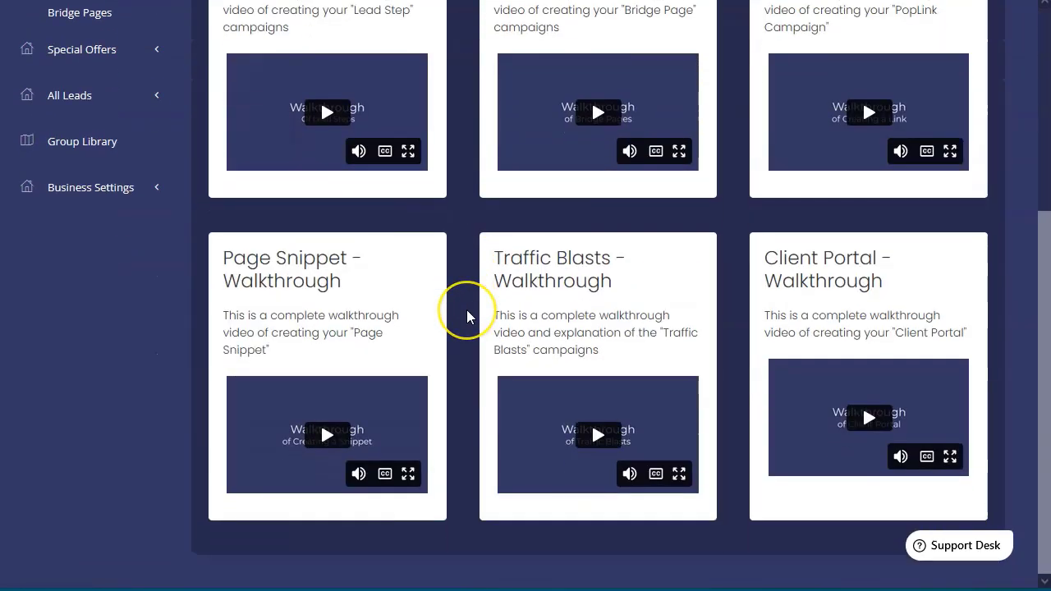
scroll(146, 335, up, 4)
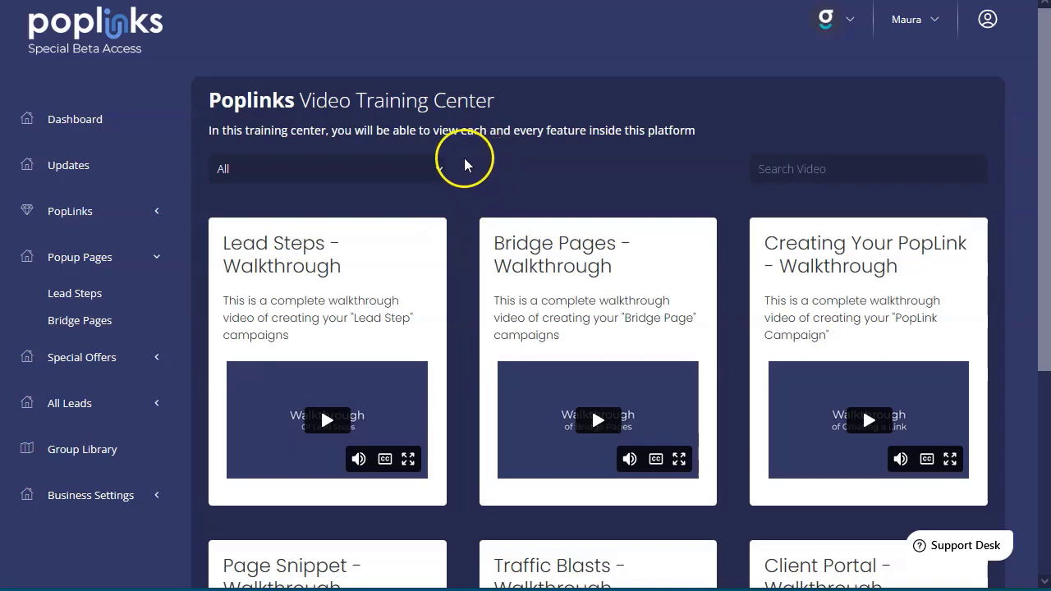
scroll(465, 165, down, 3)
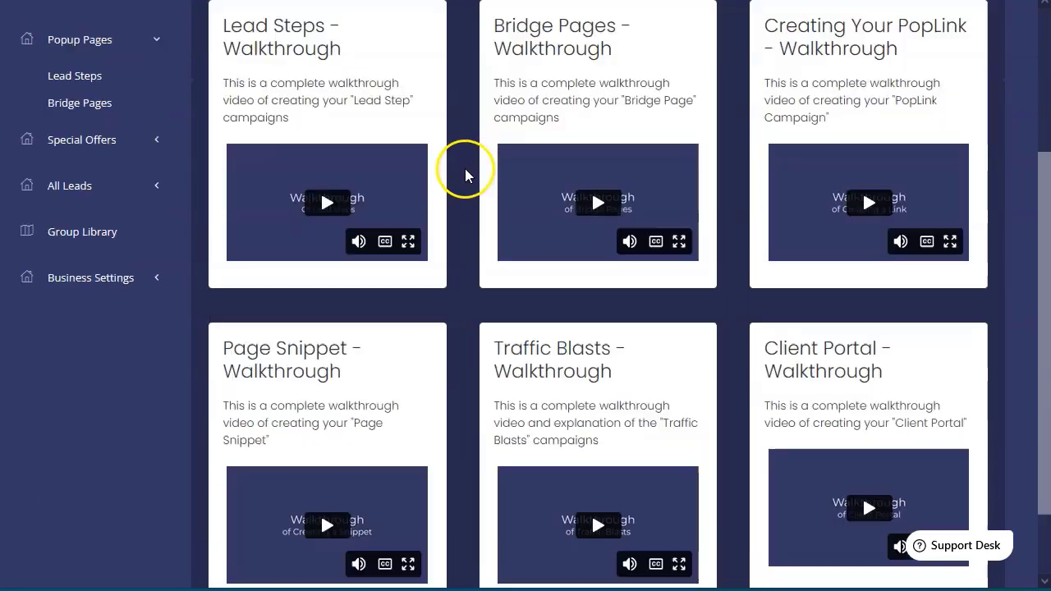
scroll(465, 174, down, 1)
scroll(103, 312, up, 2)
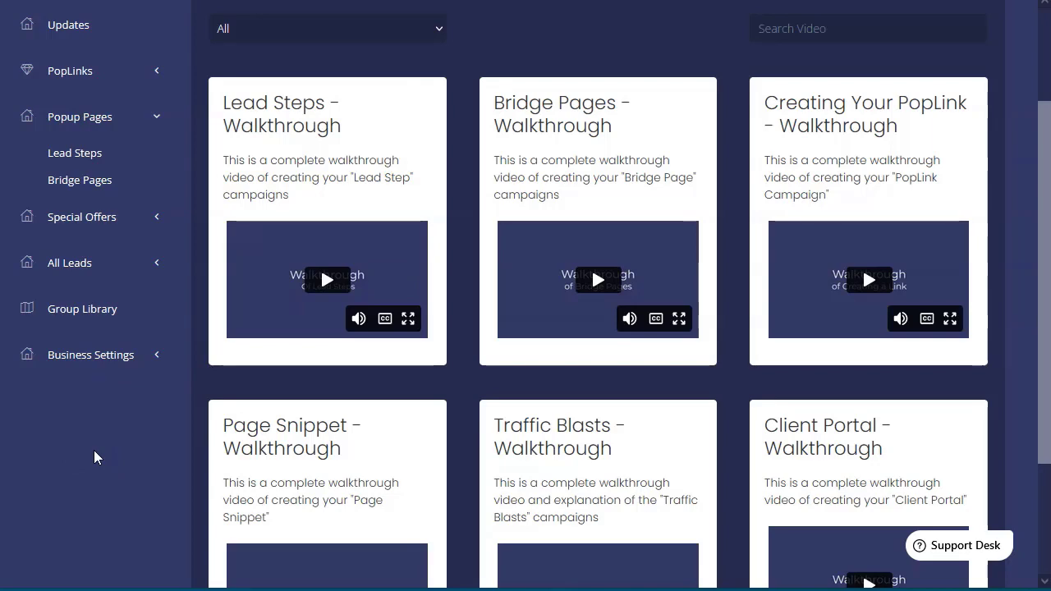
scroll(105, 460, up, 1)
scroll(105, 453, up, 1)
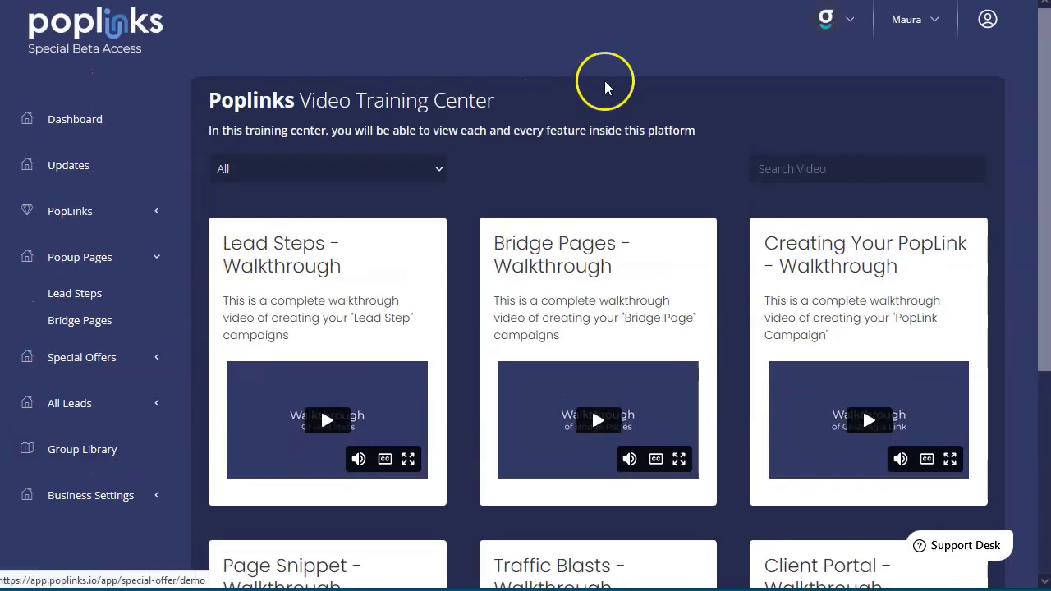